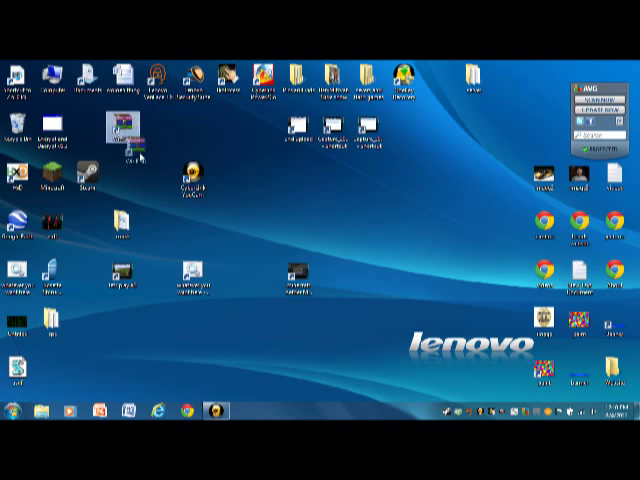
Step: Move the WinRAR shortcut to mid-desktop and another shortcut up into the top icon rows
mouse_move(125, 128)
mouse_down()
mouse_move(295, 240)
mouse_move(402, 222)
mouse_up()
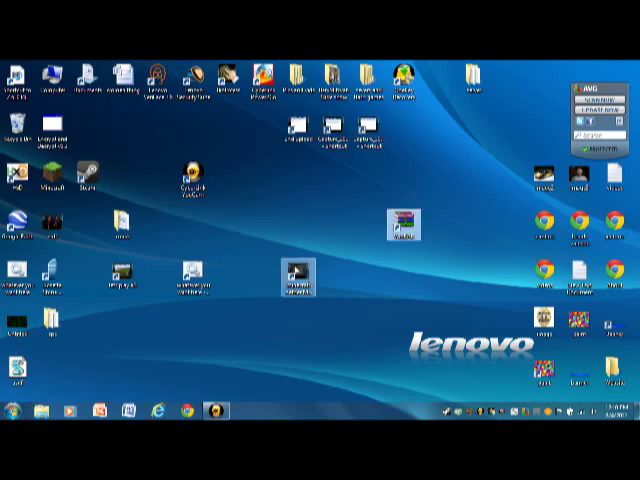
mouse_move(298, 275)
mouse_down()
mouse_move(255, 128)
mouse_move(260, 140)
mouse_up()
drag(330, 207, 486, 254)
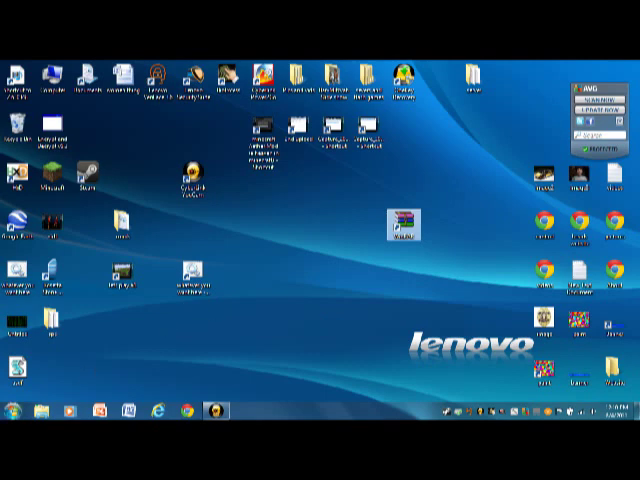
key(super)
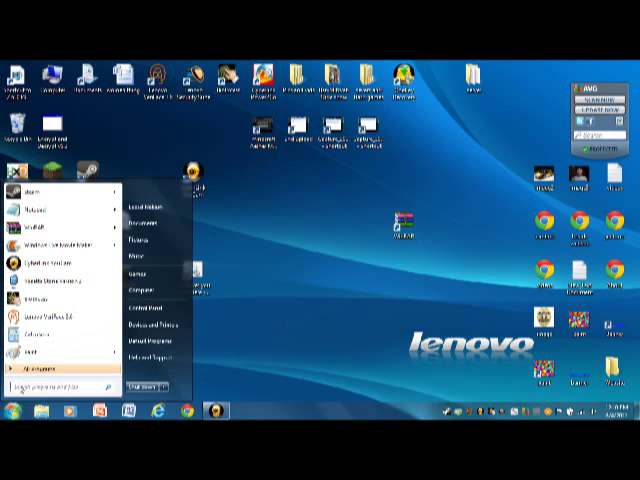
text(n)
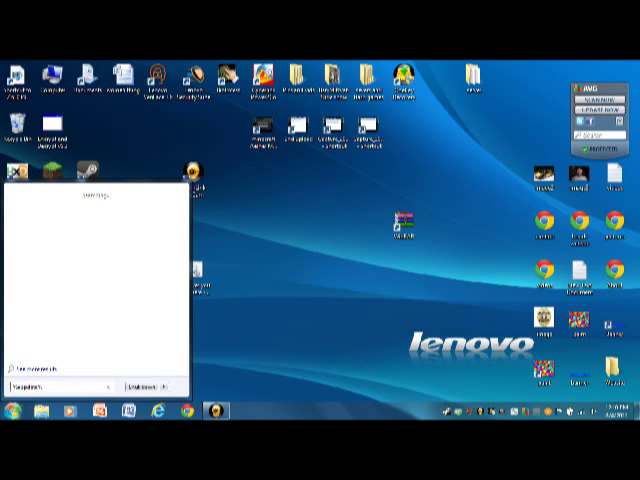
Step: Open the %appdata% folder from the Start menu search
key(Return)
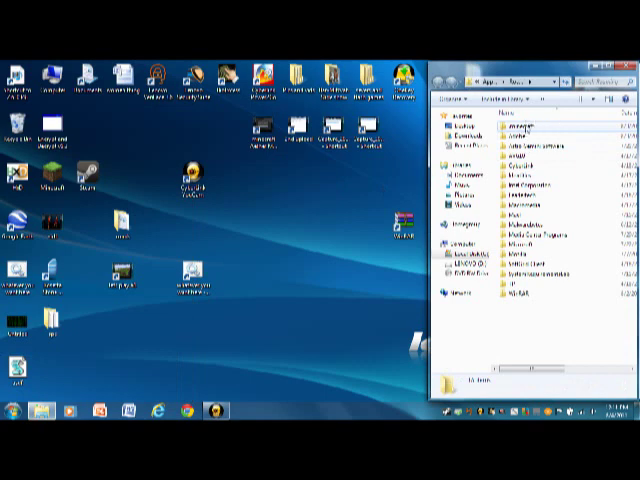
Step: Go into .minecraft\bin and open minecraft.jar with WinRAR archiver
click(524, 126)
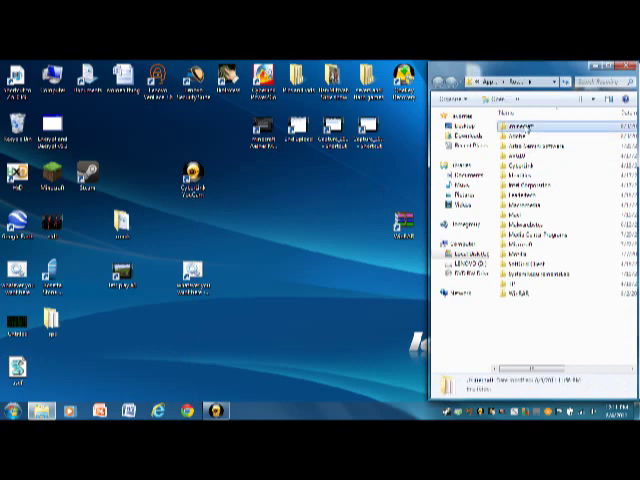
double_click(524, 126)
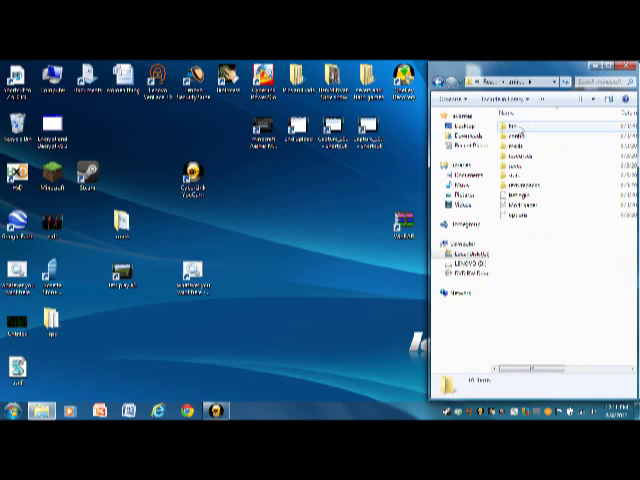
double_click(514, 126)
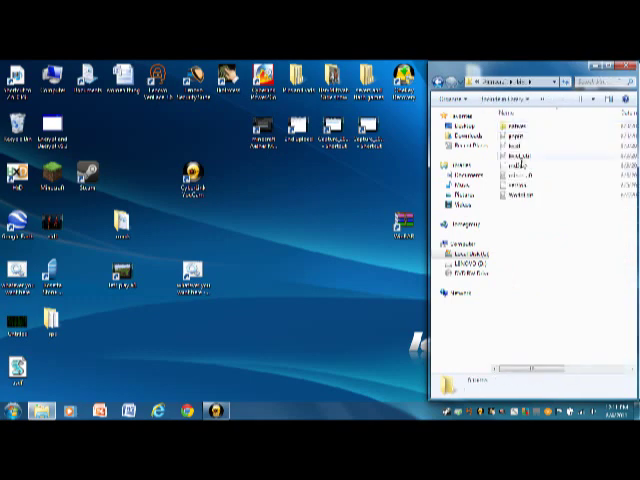
click(520, 175)
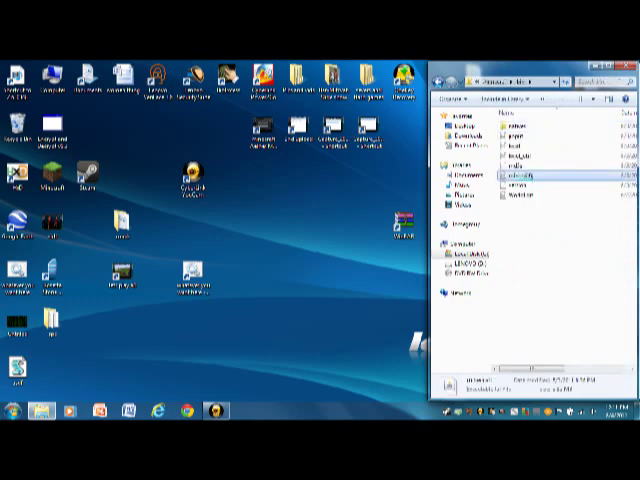
right_click(520, 175)
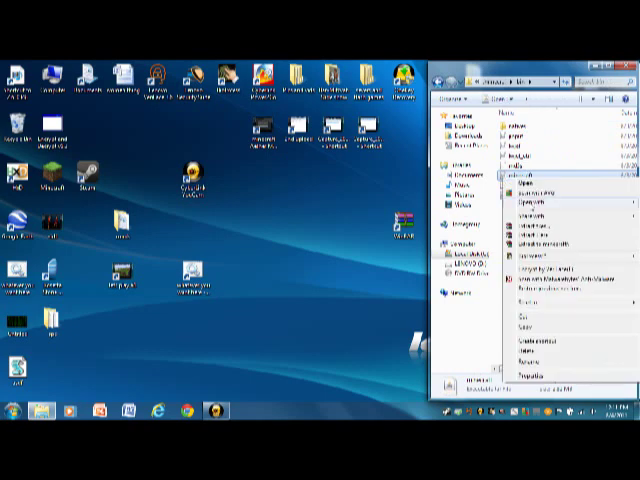
mouse_move(532, 202)
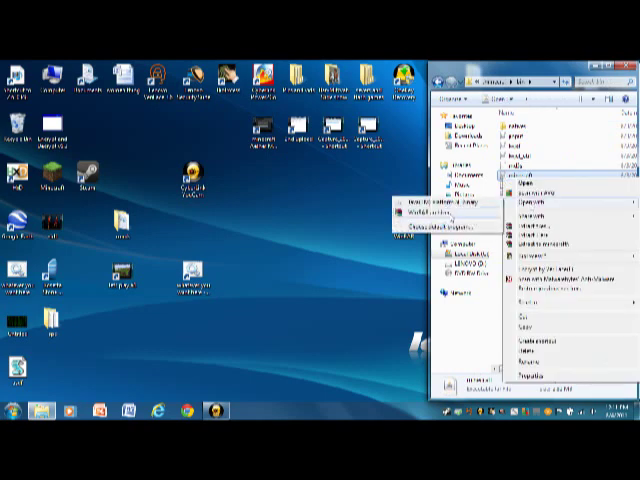
click(452, 214)
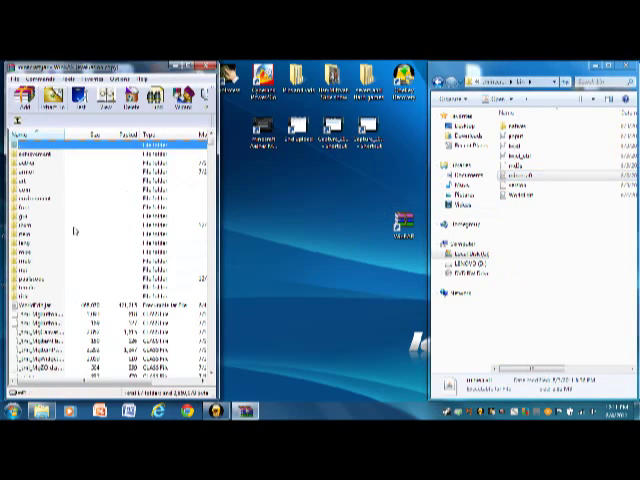
scroll(74, 232, down, 3)
scroll(74, 232, down, 3)
scroll(74, 232, down, 3)
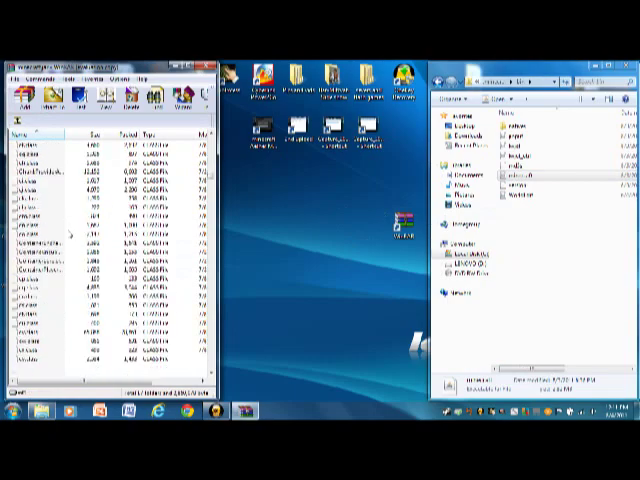
scroll(70, 233, down, 3)
scroll(70, 233, down, 3)
scroll(70, 233, up, 3)
scroll(70, 233, down, 3)
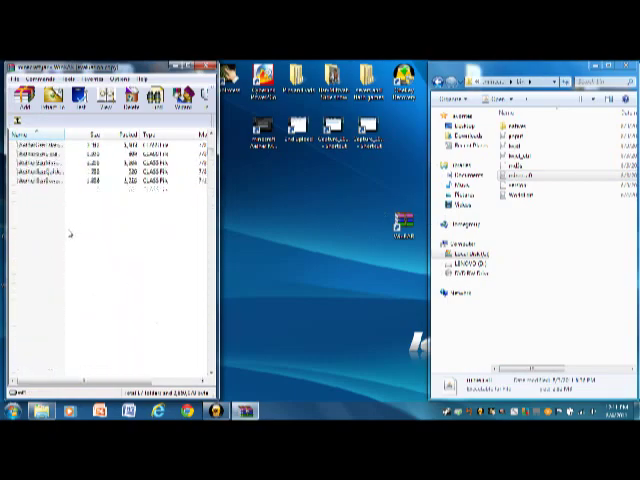
scroll(70, 233, up, 5)
Step: Centre the minecraft.jar WinRAR window and open the downloads folder on the desktop
mouse_move(92, 66)
mouse_down()
mouse_move(318, 70)
mouse_move(298, 68)
mouse_up()
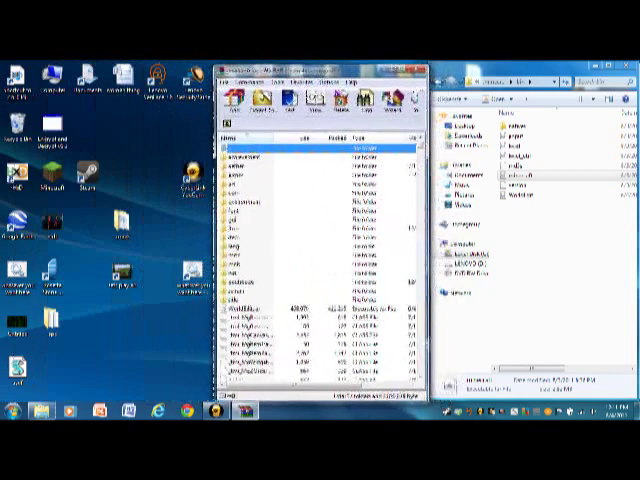
double_click(120, 225)
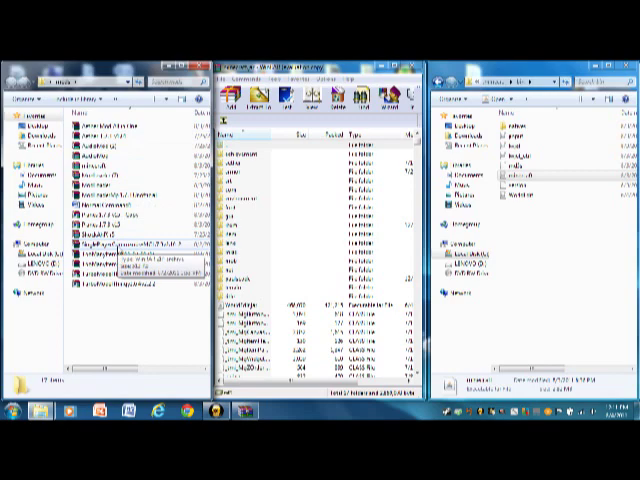
Step: Open the Single Player Commands download in WinRAR and place its window top-left
click(120, 245)
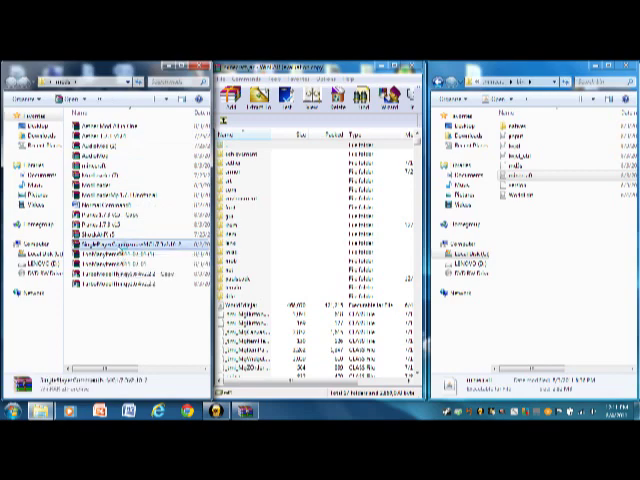
double_click(120, 245)
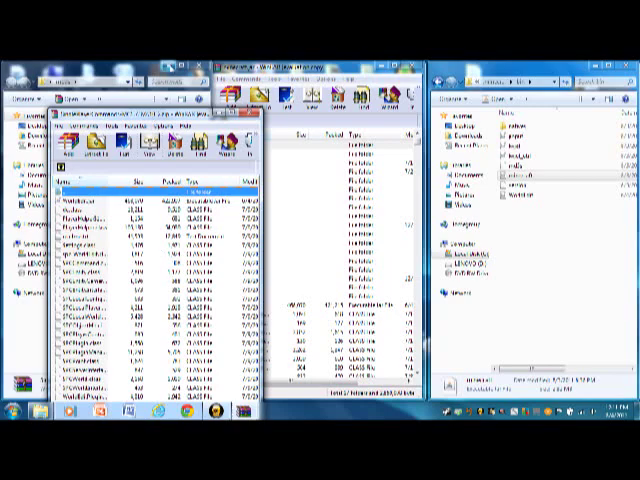
click(200, 68)
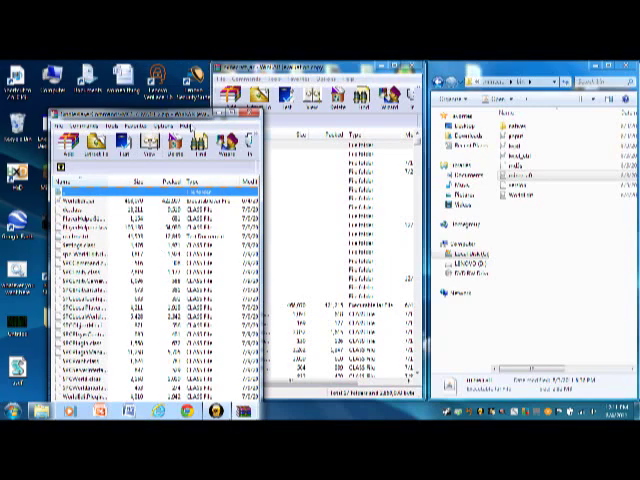
drag(185, 115, 130, 68)
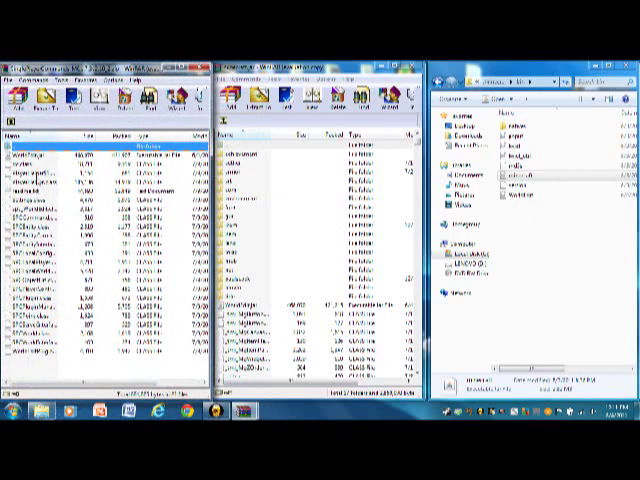
Step: Select all the SPC mod files and copy them into minecraft.jar
drag(27, 355, 38, 155)
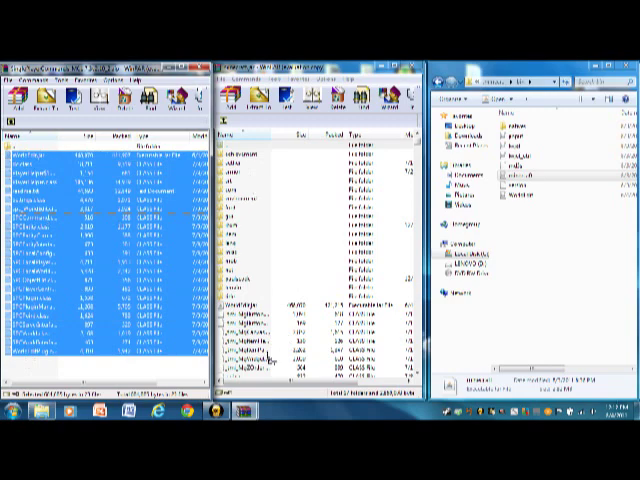
key(Delete)
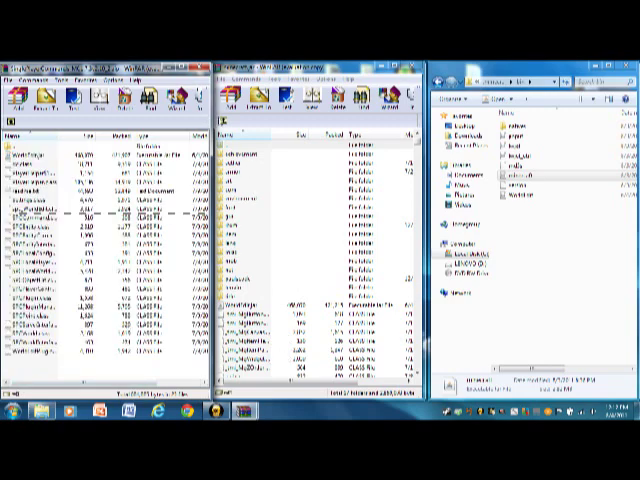
click(224, 121)
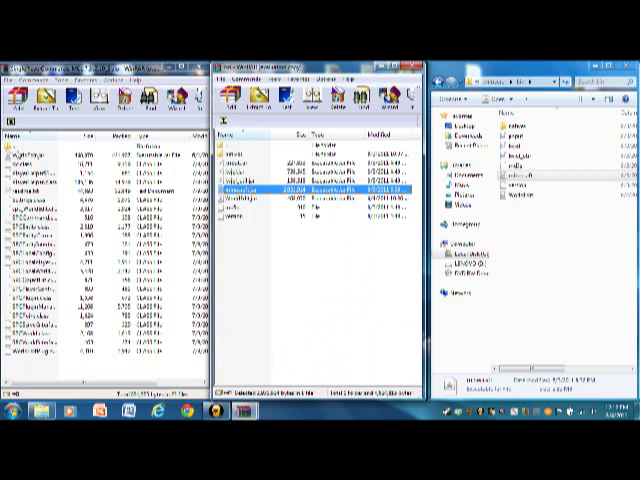
Step: Check the archive entries, then close the WinRAR archive windows with Alt+F4
click(40, 155)
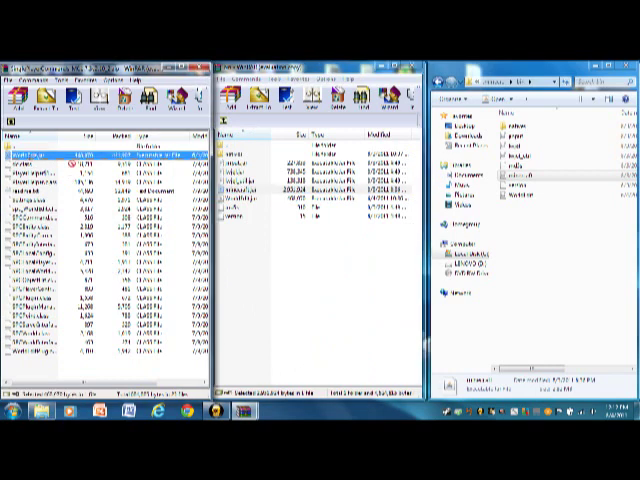
click(244, 200)
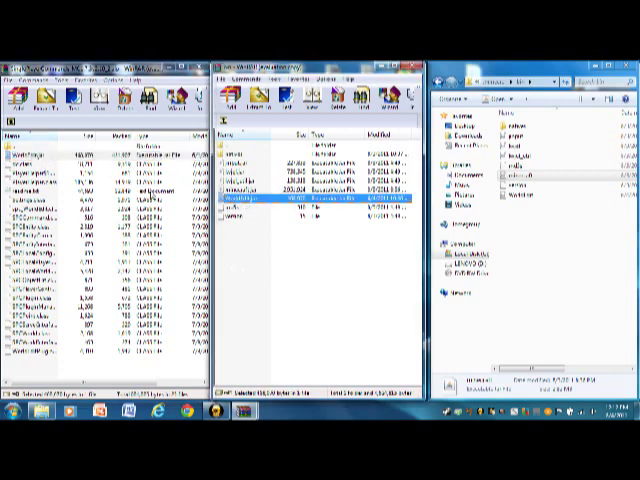
click(245, 216)
key(ctrl+a)
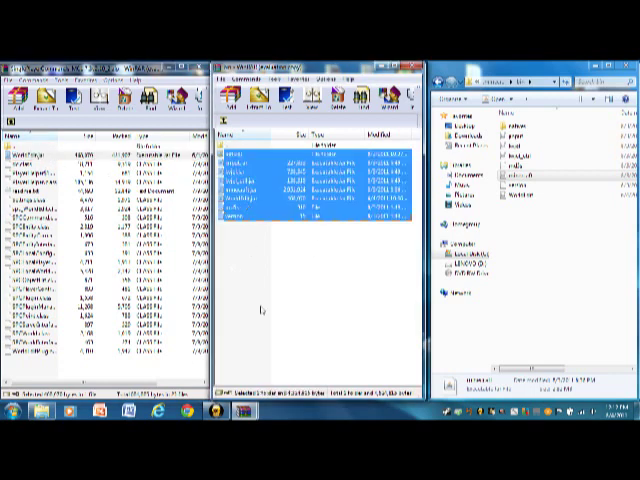
click(261, 307)
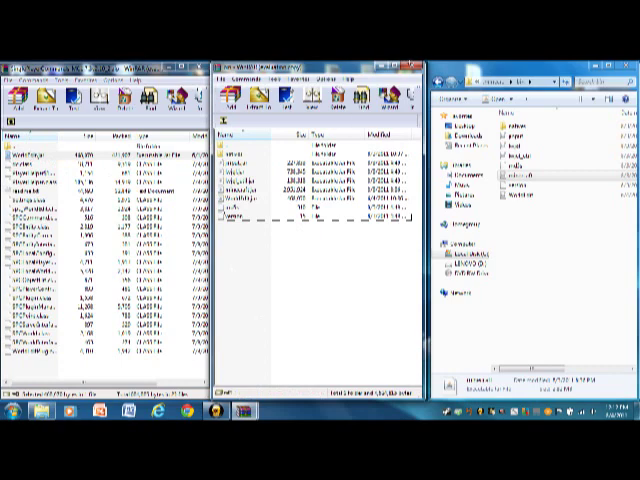
key(alt+F4)
key(alt+F4)
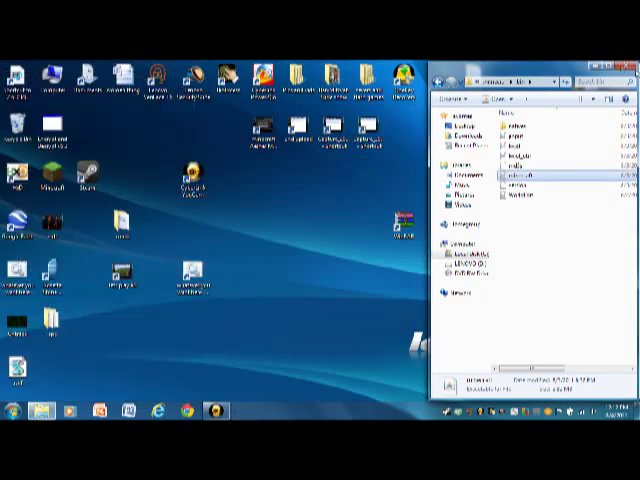
Step: Close Explorer, launch Minecraft from its desktop shortcut, and log in
click(626, 70)
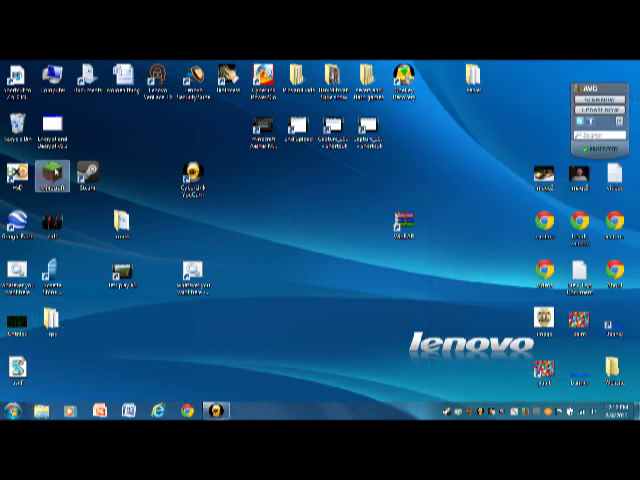
click(52, 176)
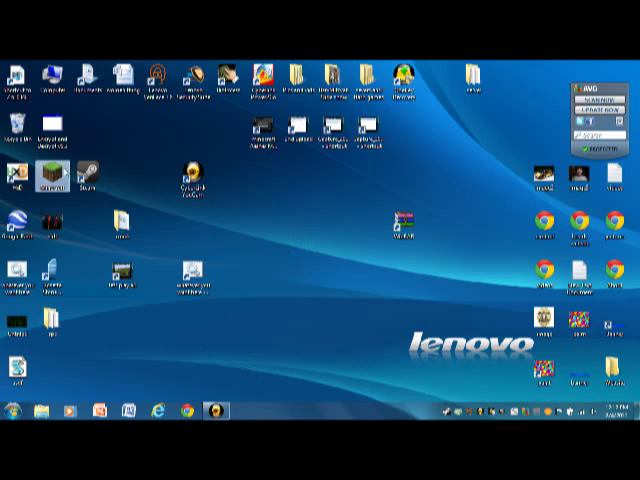
key(Return)
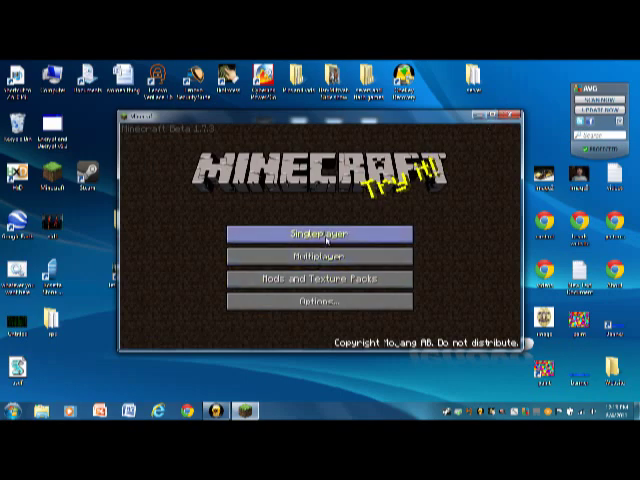
Step: Load the saved world from the Singleplayer world list
click(311, 231)
double_click(265, 226)
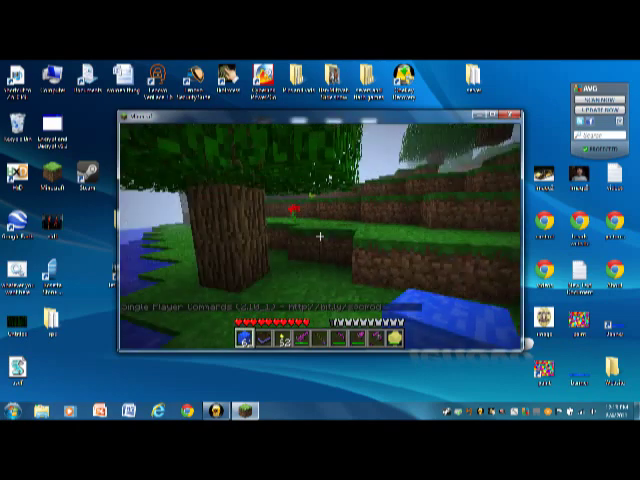
Step: Enable flying with the /fly console command and fly out over the water
key(t)
text(asdf)
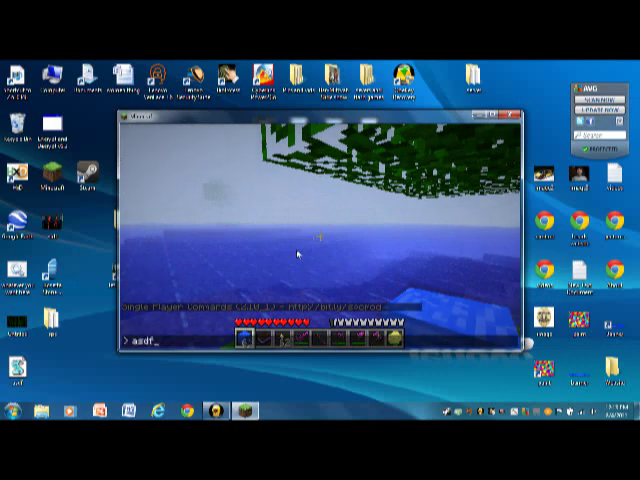
key(BackSpace)
key(BackSpace)
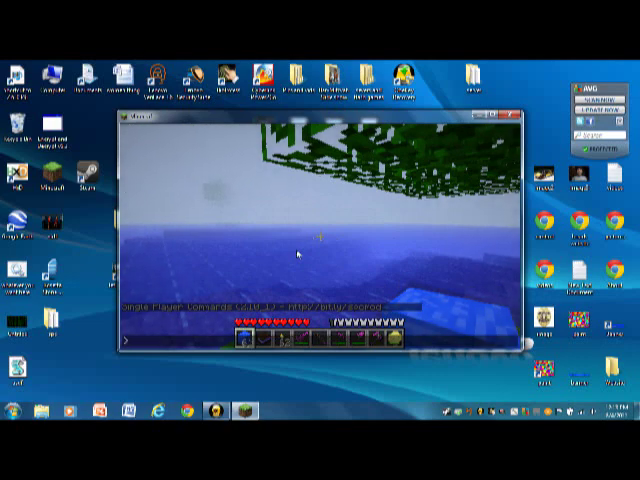
text(fly)
key(Return)
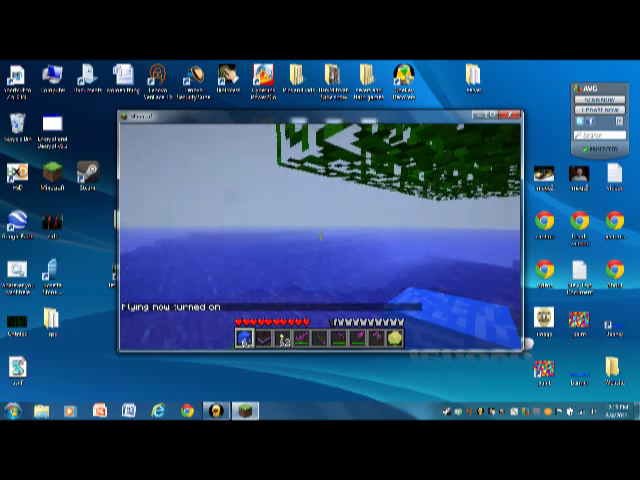
key(w)
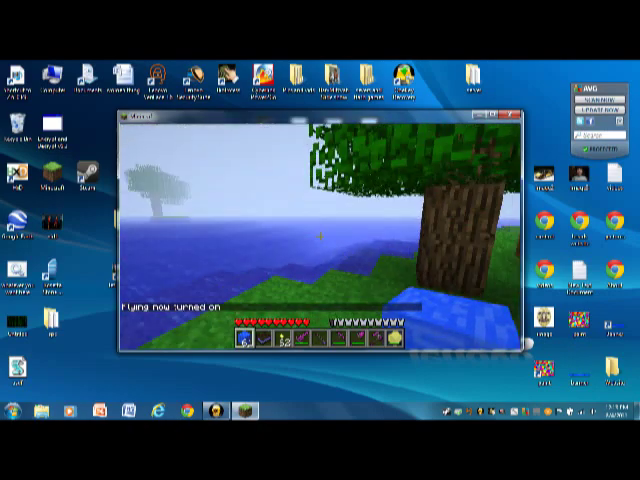
Step: Turn flying off with /fly again and bring up the game menu
key(t)
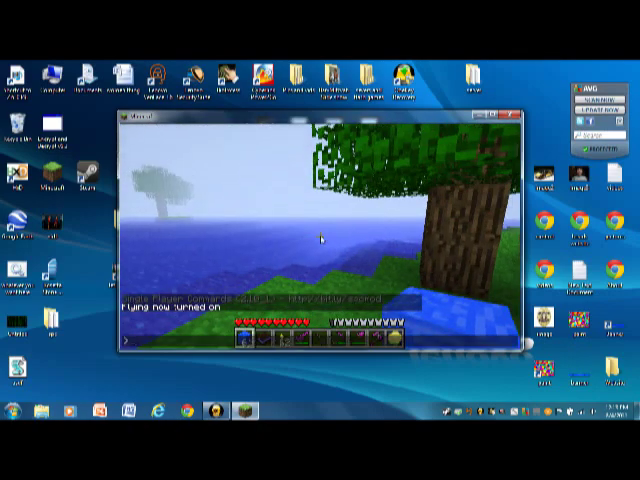
text(fly)
key(Return)
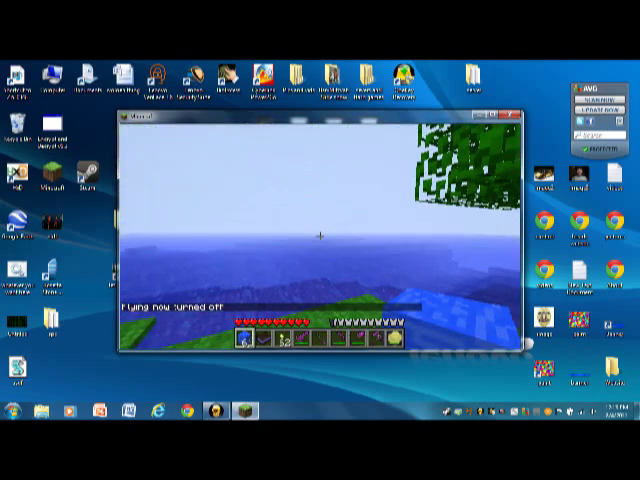
key(Escape)
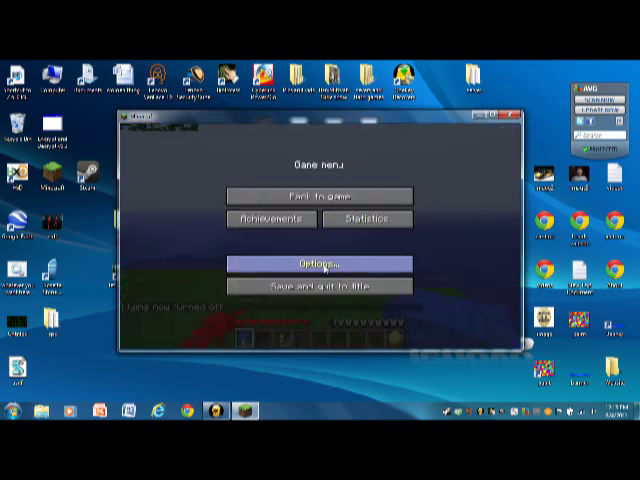